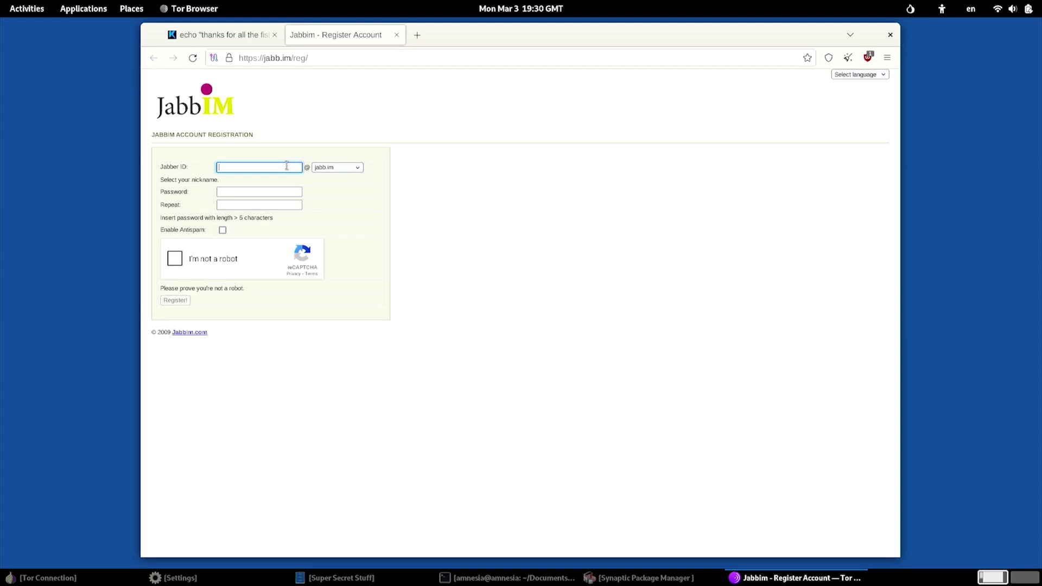
Open the server domain dropdown beside the Jabber ID field to view available servers
{"action": "left_click", "coordinate": [349, 166]}
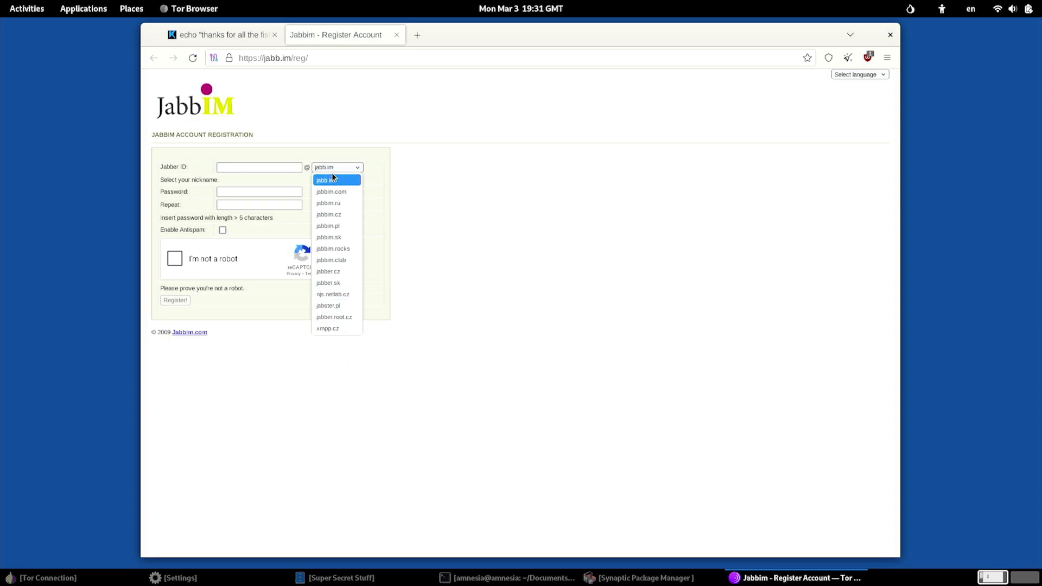
Close the domain list with jabb.im kept and enter a username in the Jabber ID field
{"action": "left_click", "coordinate": [270, 162]}
{"action": "left_click", "coordinate": [238, 168]}
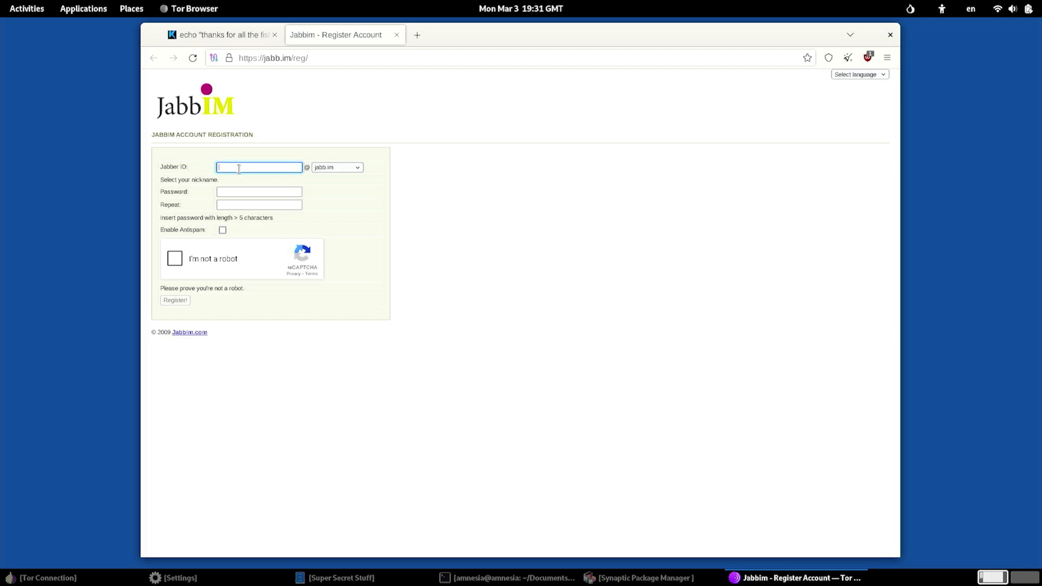
{"action": "type", "text": "dar"}
{"action": "type", "text": "kwebacademy"}
Enter and repeat the password, correcting it until 'Password is OK' appears
{"action": "left_click", "coordinate": [229, 191]}
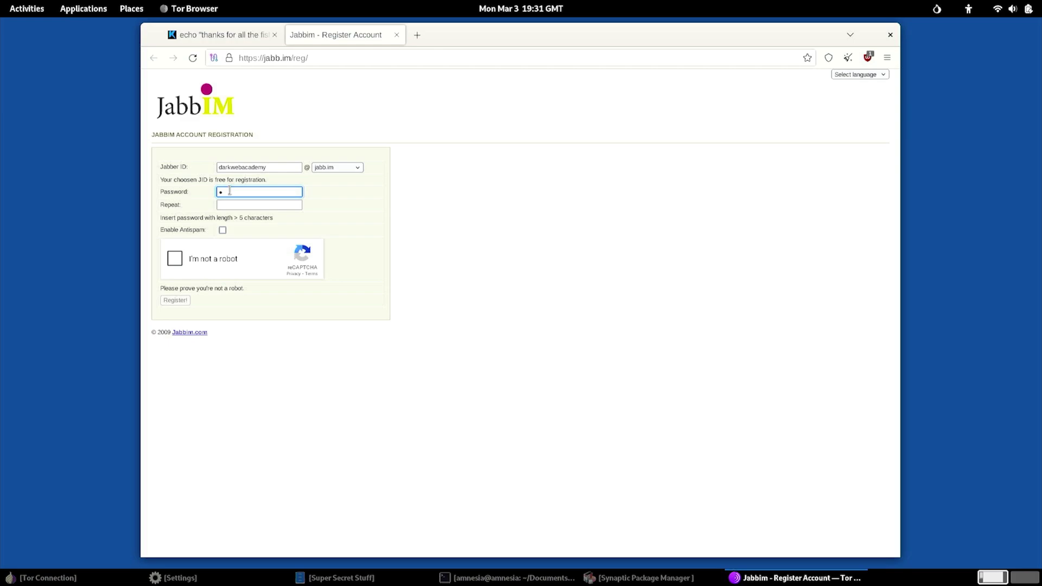
{"action": "type", "text": "**"}
{"action": "key", "text": "BackSpace"}
{"action": "key", "text": "BackSpace"}
{"action": "key", "text": "BackSpace"}
{"action": "type", "text": "*****"}
{"action": "type", "text": "********"}
{"action": "key", "text": "Tab"}
{"action": "type", "text": "*"}
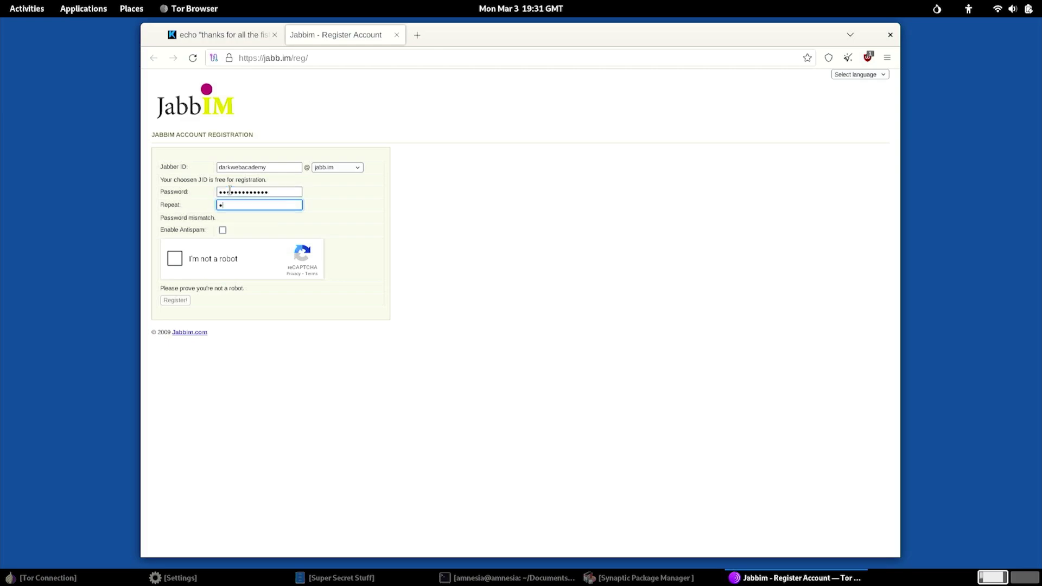
{"action": "type", "text": "************"}
{"action": "left_click", "coordinate": [281, 191]}
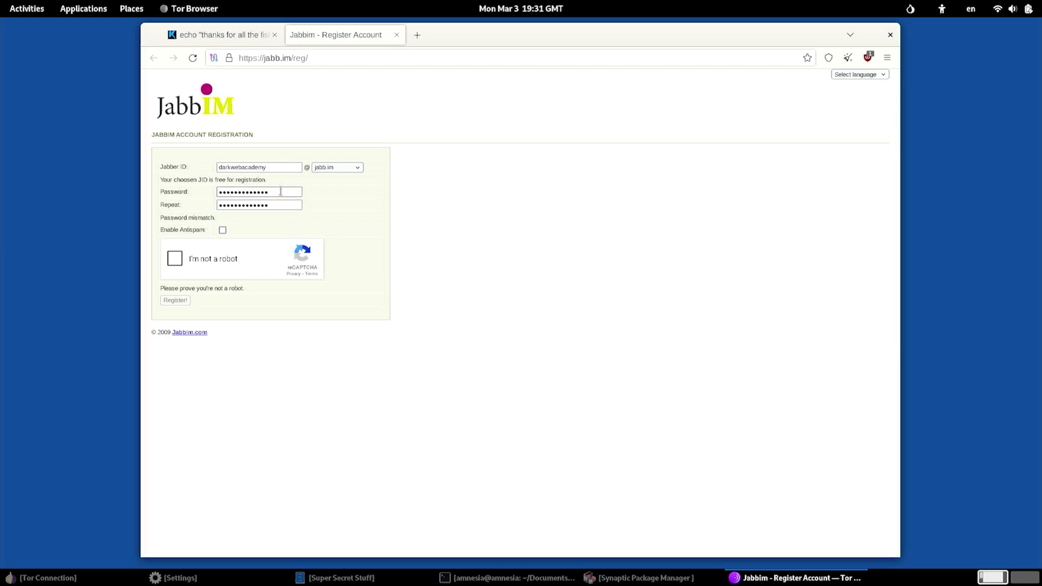
{"action": "double_click", "coordinate": [281, 191]}
{"action": "type", "text": "****"}
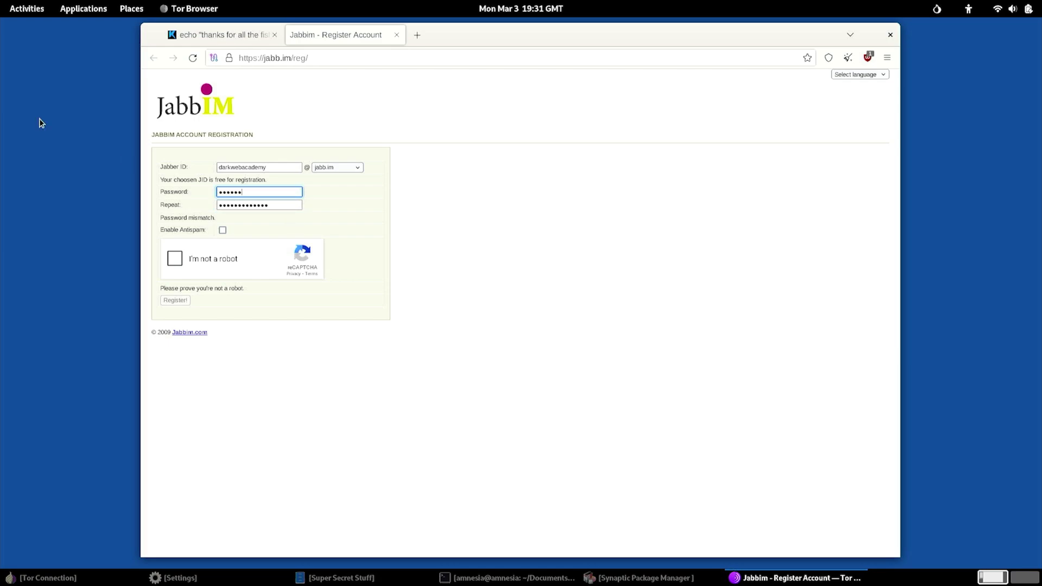
{"action": "type", "text": "*******"}
{"action": "key", "text": "Tab"}
{"action": "type", "text": "**"}
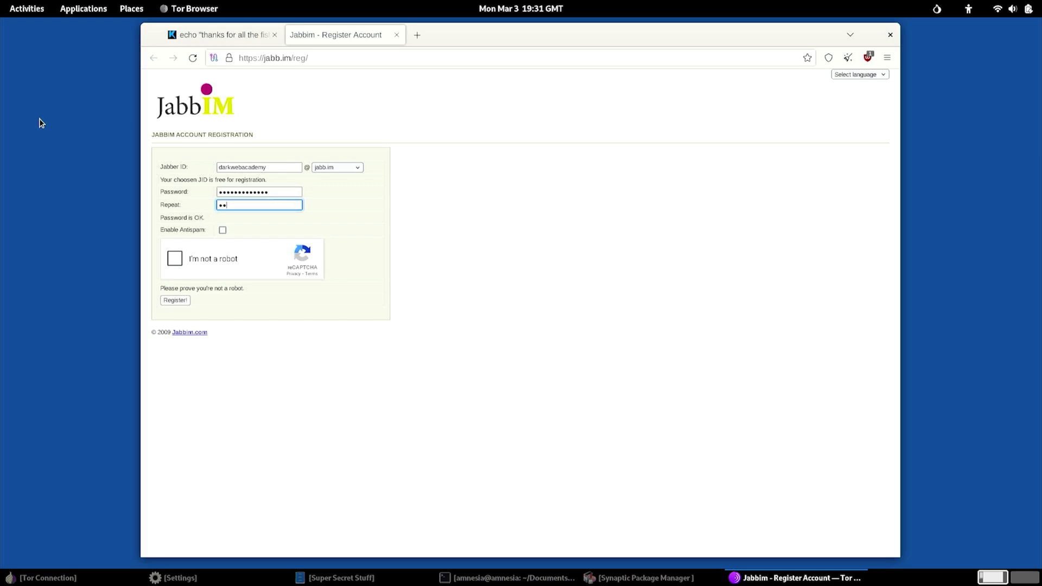
{"action": "type", "text": "***********"}
Toggle the antispam option and pass reCAPTCHA by selecting the three fire hydrant images
{"action": "left_click", "coordinate": [223, 231]}
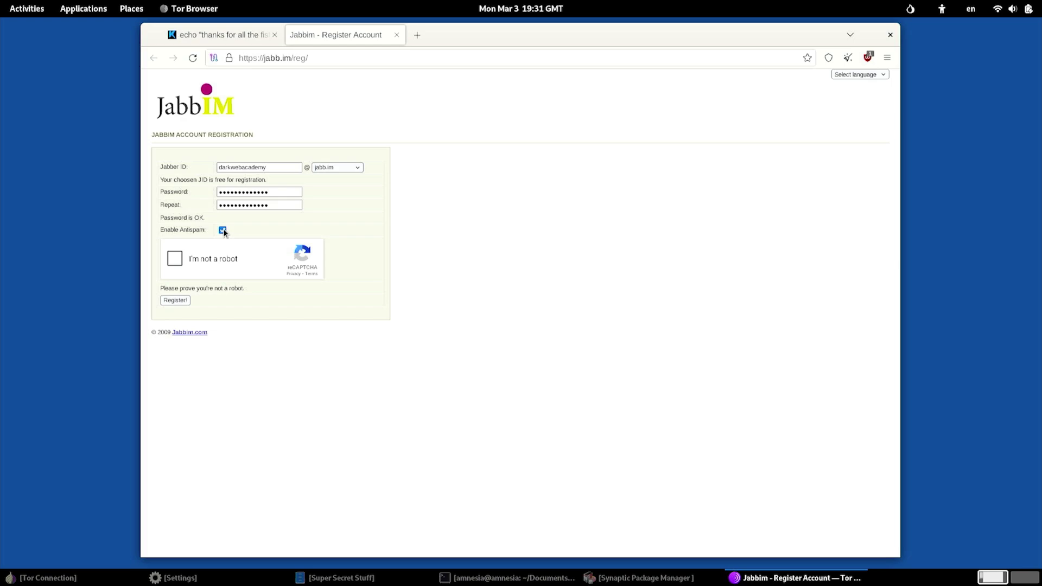
{"action": "left_click", "coordinate": [174, 259]}
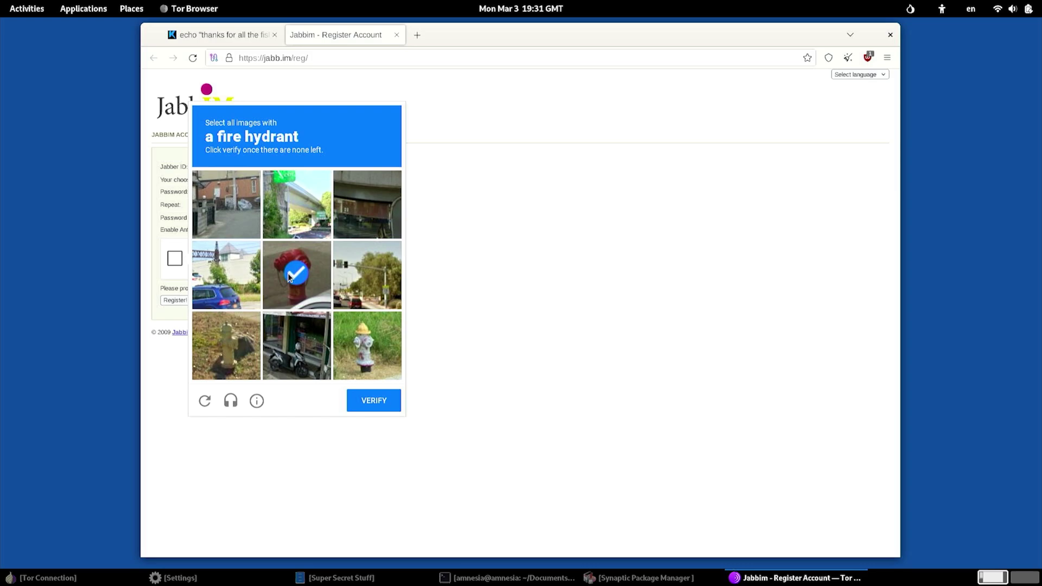
{"action": "left_click", "coordinate": [224, 342]}
{"action": "left_click", "coordinate": [332, 354]}
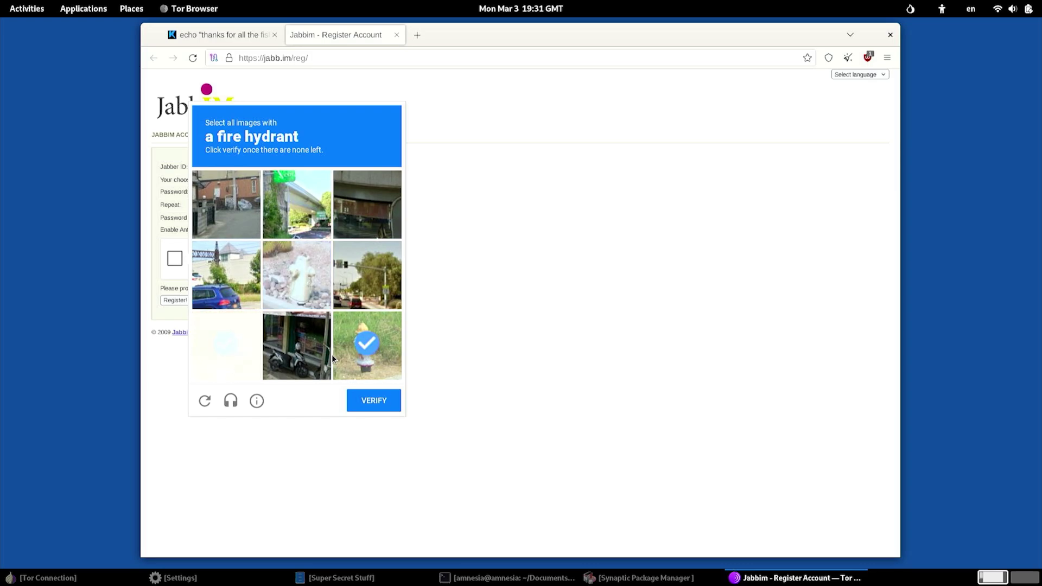
{"action": "left_click", "coordinate": [300, 273]}
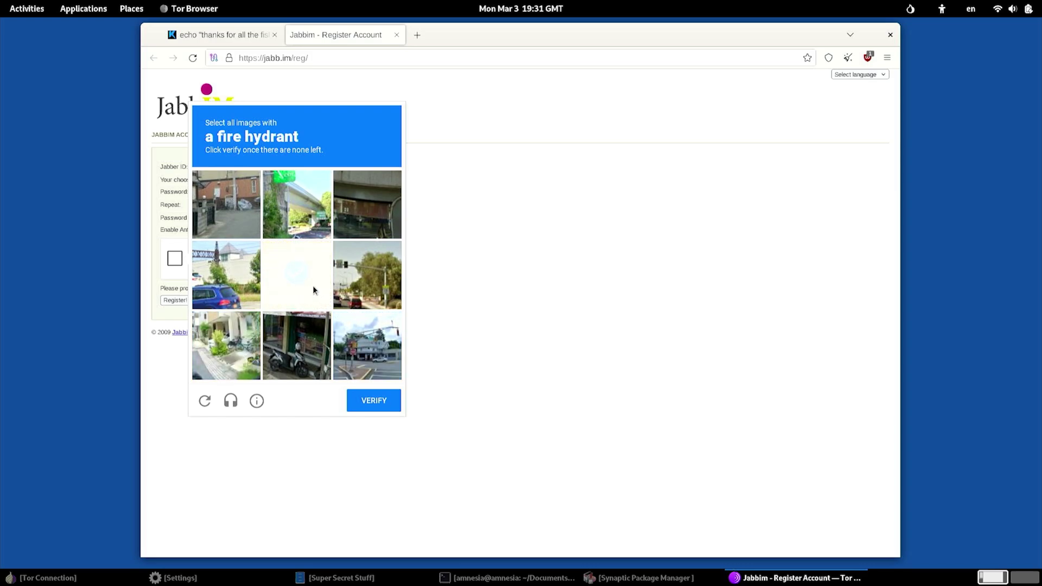
{"action": "left_click", "coordinate": [380, 402]}
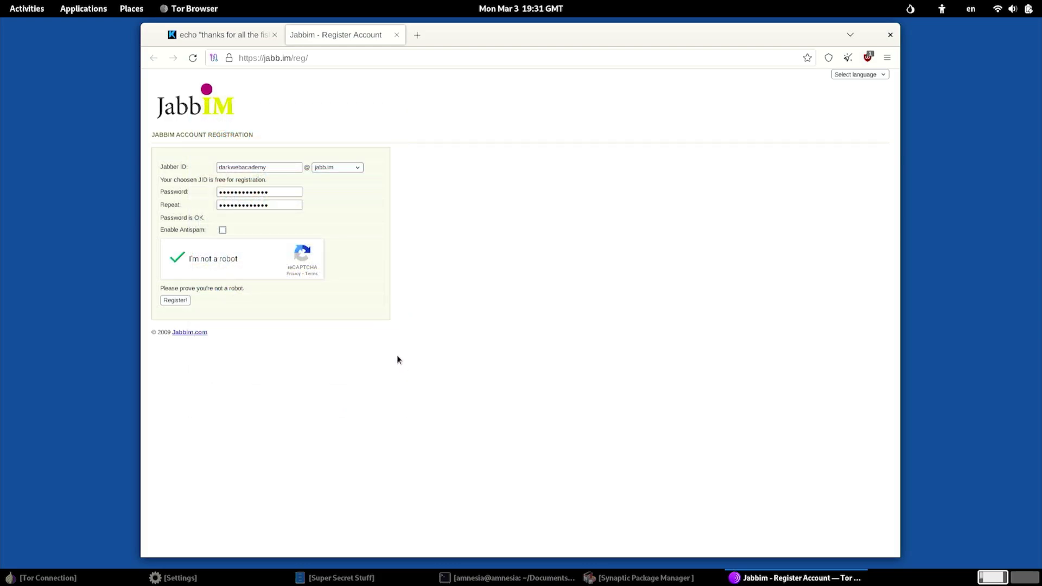
Submit the registration, then highlight and deselect the new jabb.im Jabber ID in the success message
{"action": "left_click", "coordinate": [176, 300]}
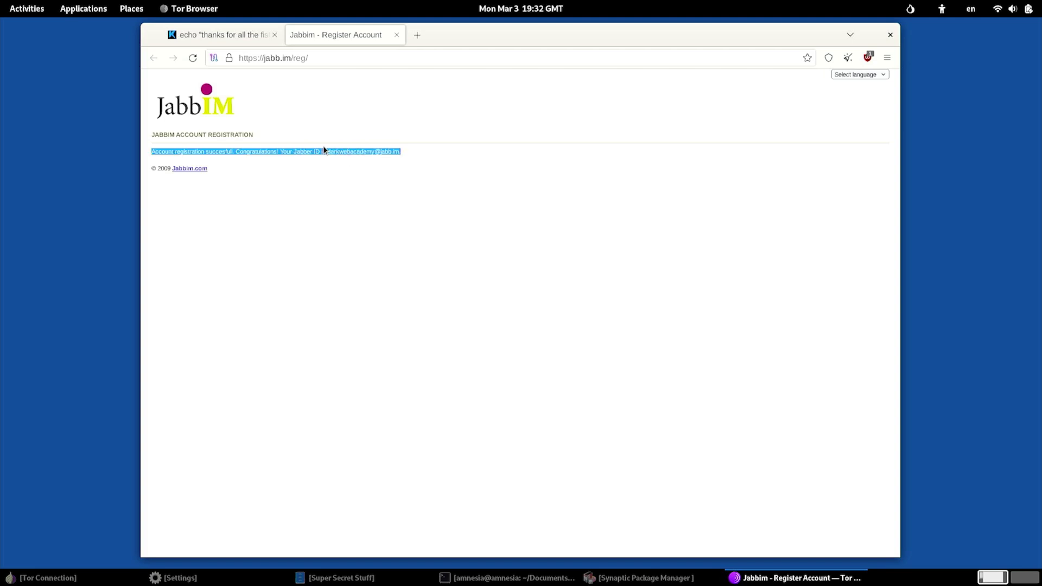
{"action": "left_click_drag", "start_coordinate": [348, 159], "coordinate": [323, 152]}
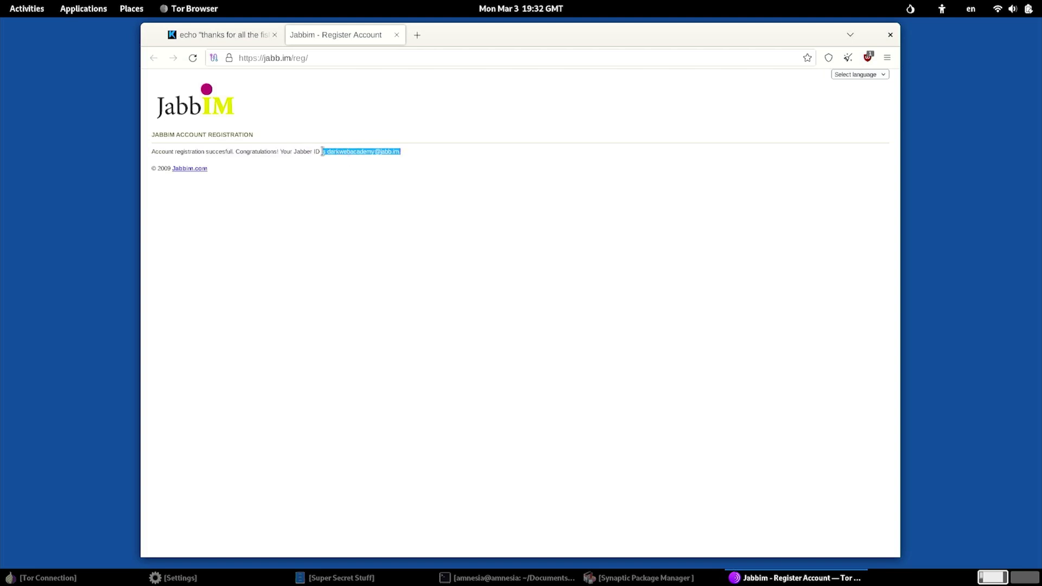
{"action": "left_click", "coordinate": [17, 7]}
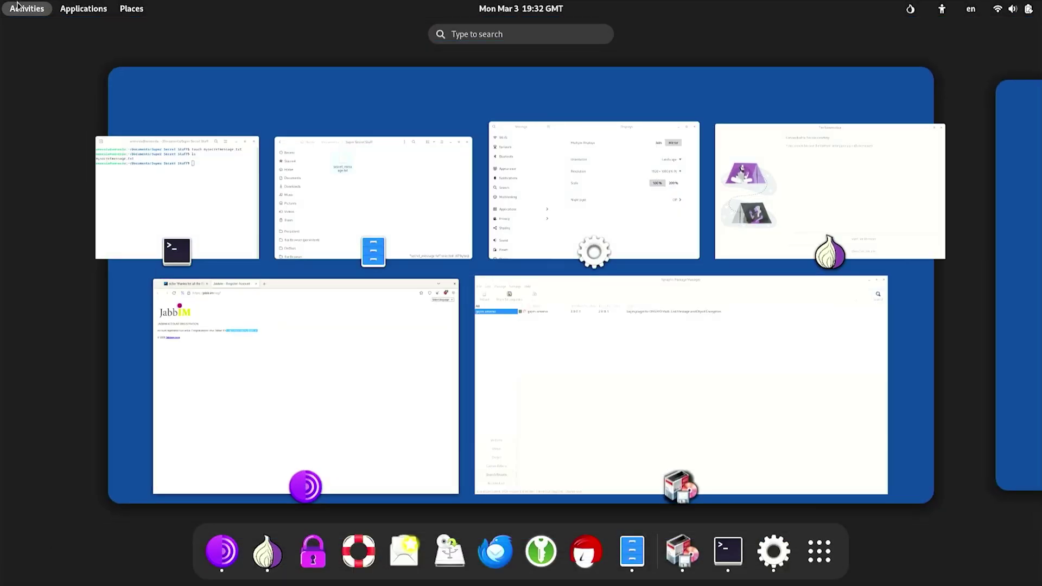
{"action": "key", "text": "Escape"}
{"action": "left_click", "coordinate": [486, 270]}
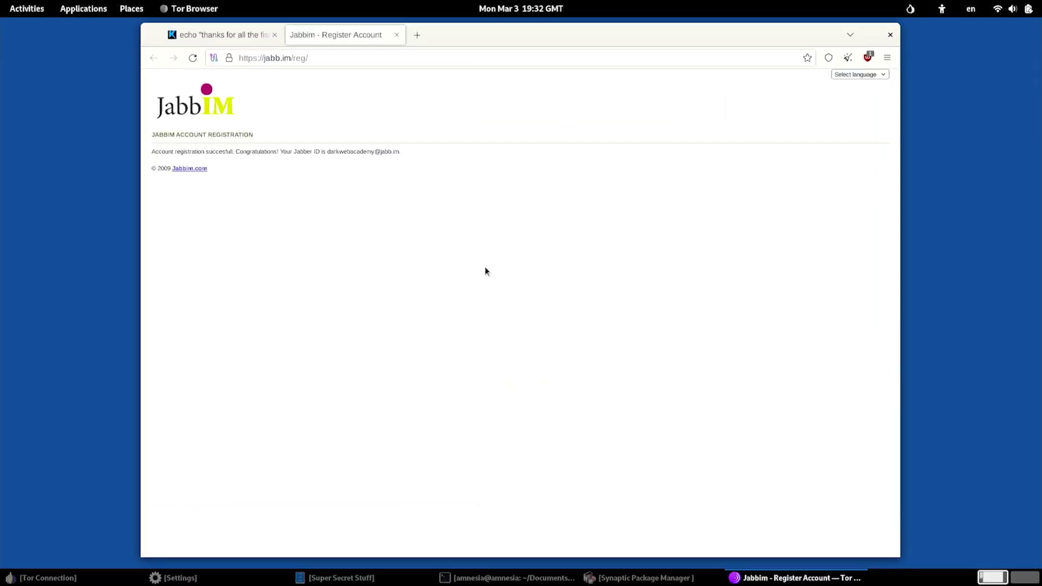